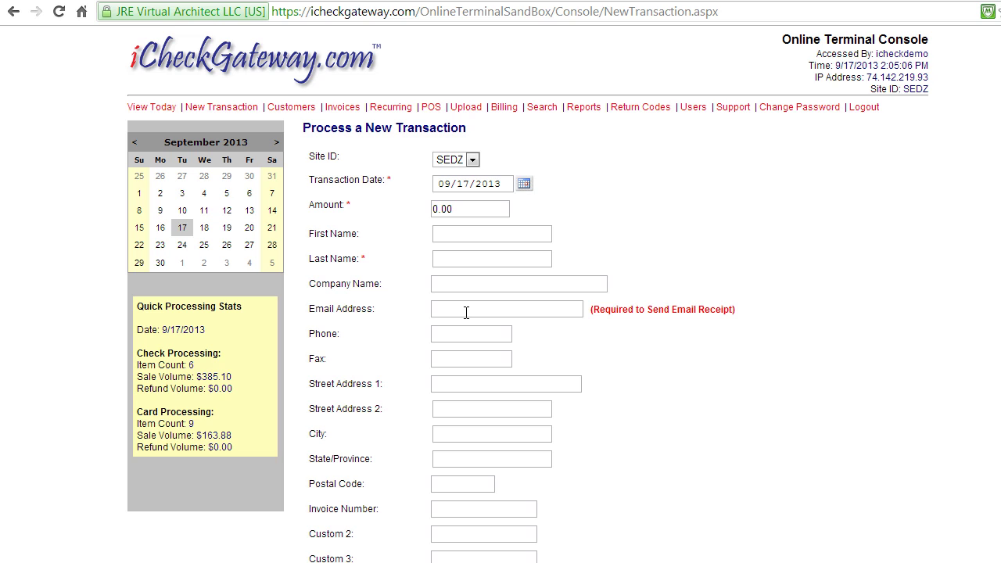
Replace the 0.00 amount with 20.00 and enter the customer's first name, last name and e-mail address
click(501, 234)
click(478, 207)
text(20.00)
key(Tab)
text(Sarah)
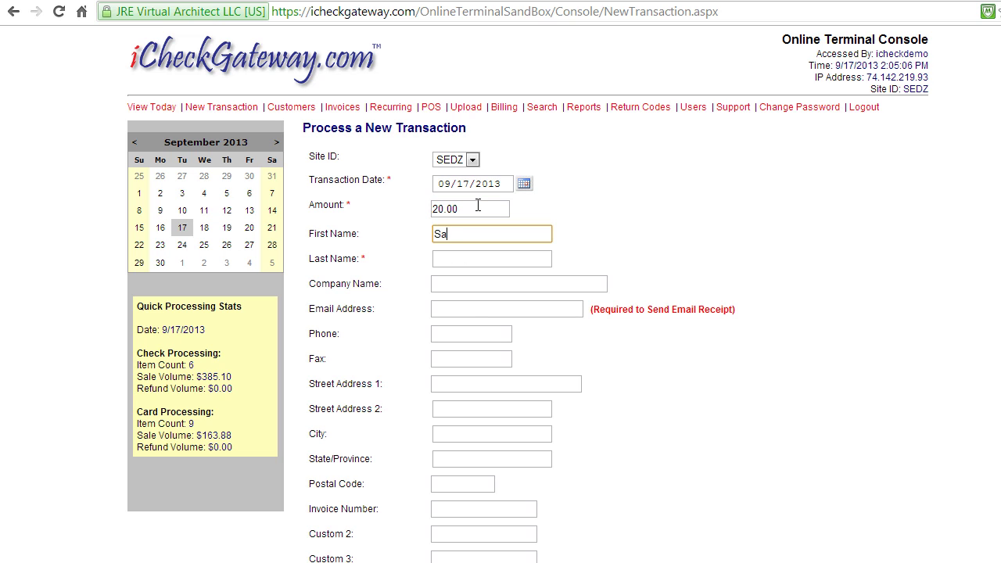
key(Tab)
text(Demo)
key(Tab)
key(Tab)
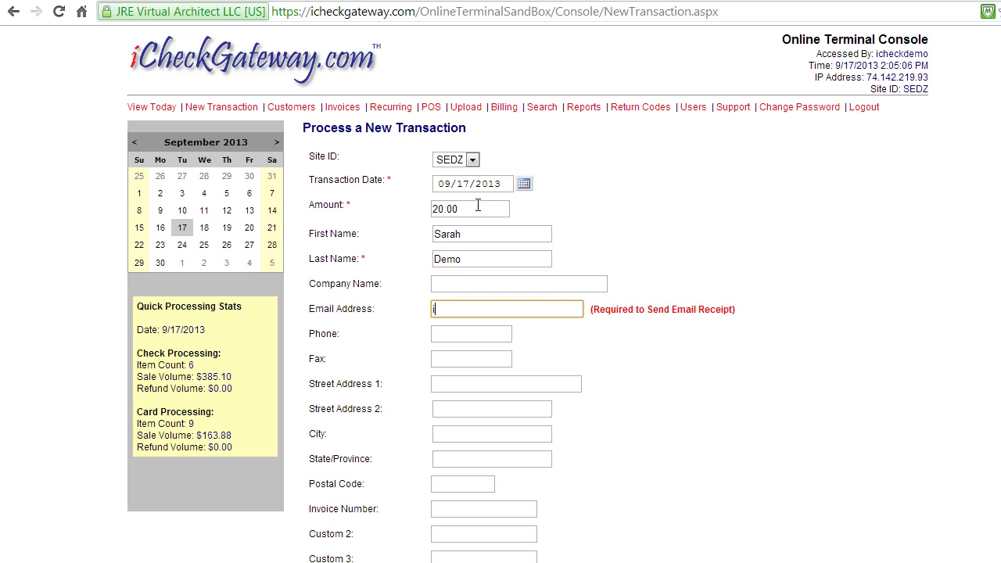
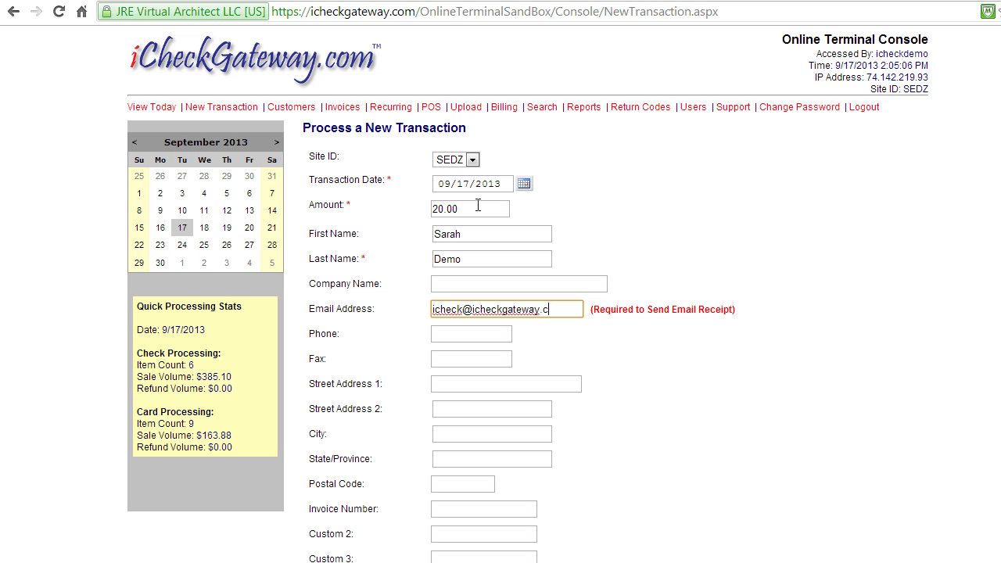
Move past the e-mail field and bring up the list of available transaction types
click(498, 507)
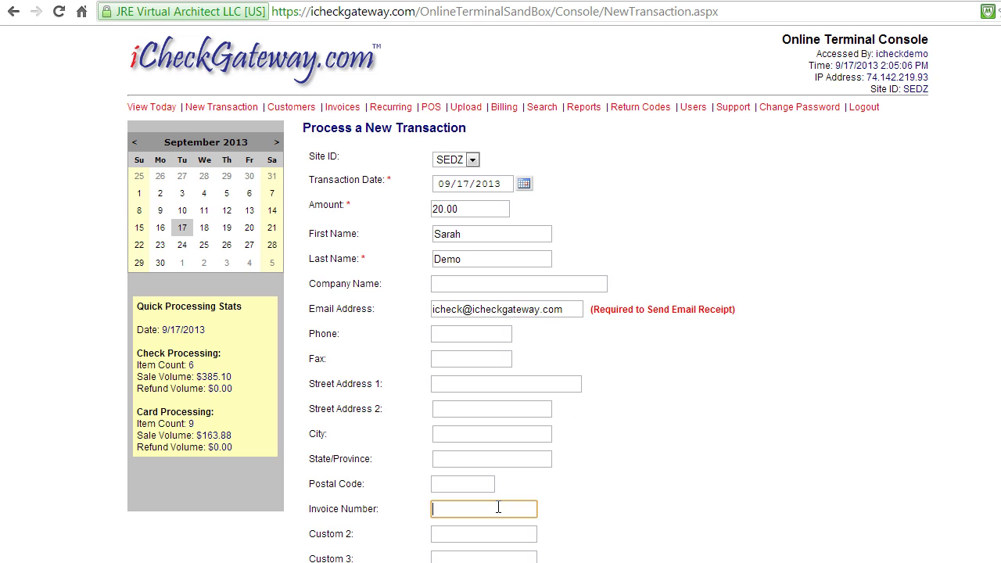
scroll(497, 520, down, 3)
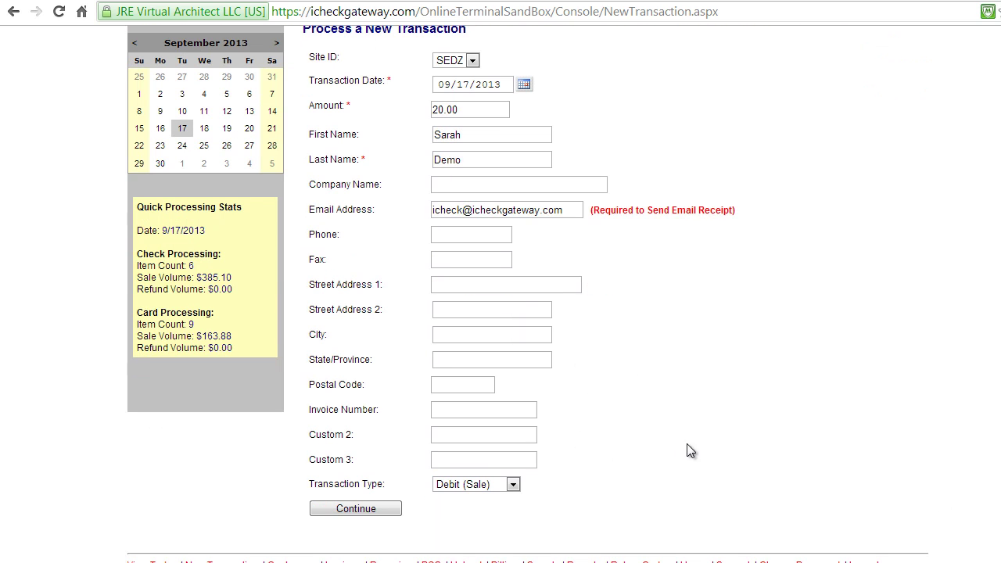
click(513, 484)
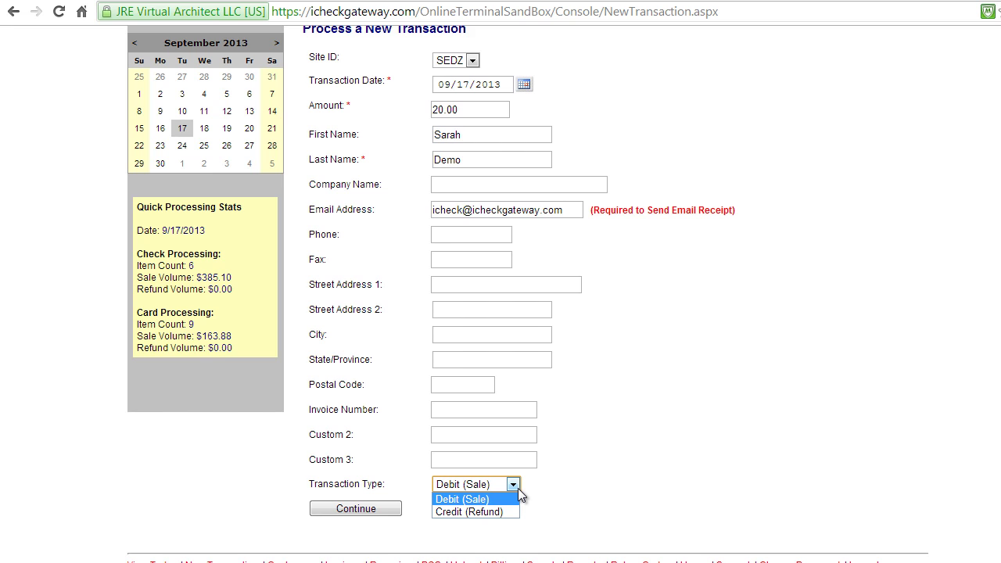
Keep Debit (Sale), enter the test card's number, expiration date and signature code, and process the card
click(377, 512)
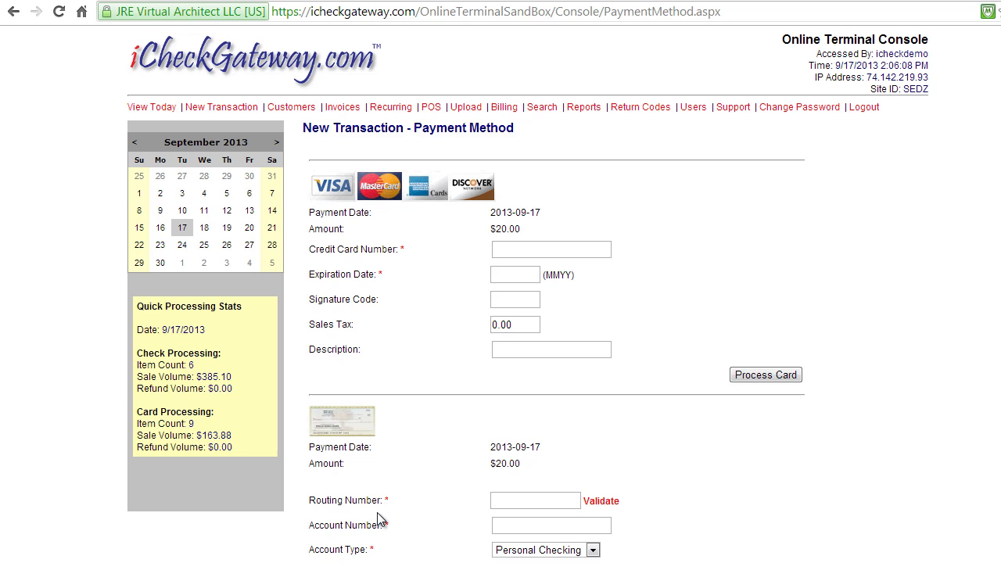
click(564, 248)
text(41111111)
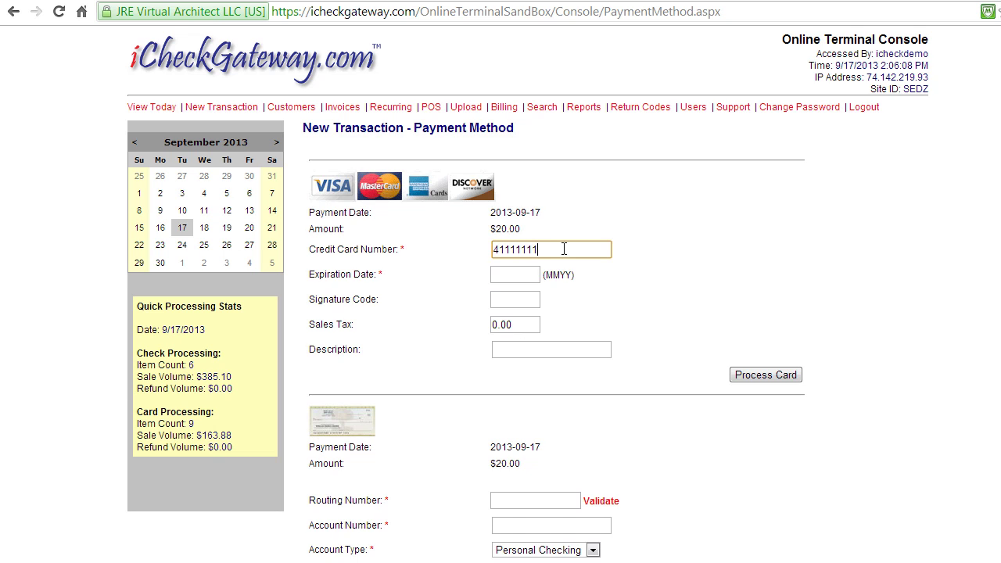
text(11111111)
key(Tab)
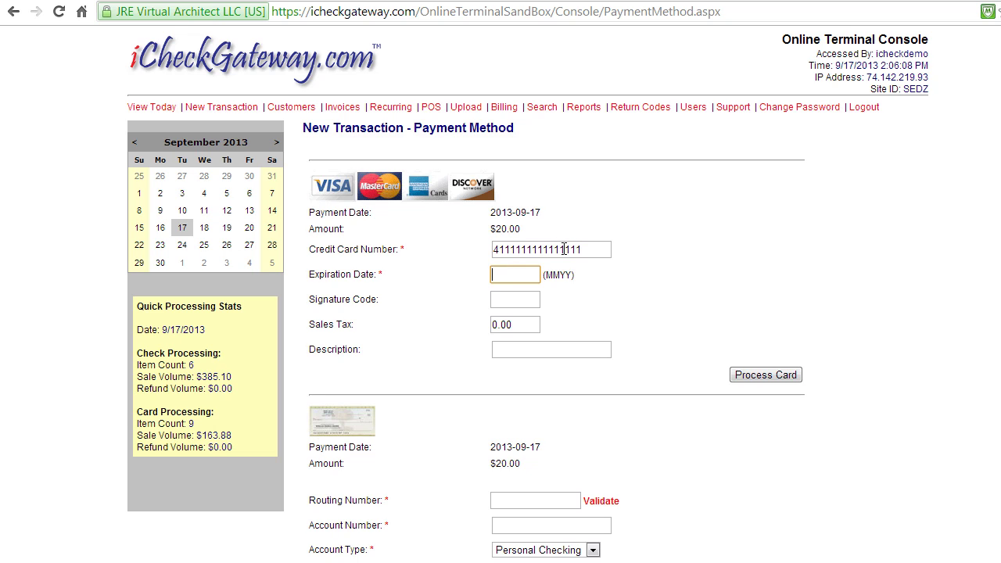
text(0214)
key(Tab)
text(232)
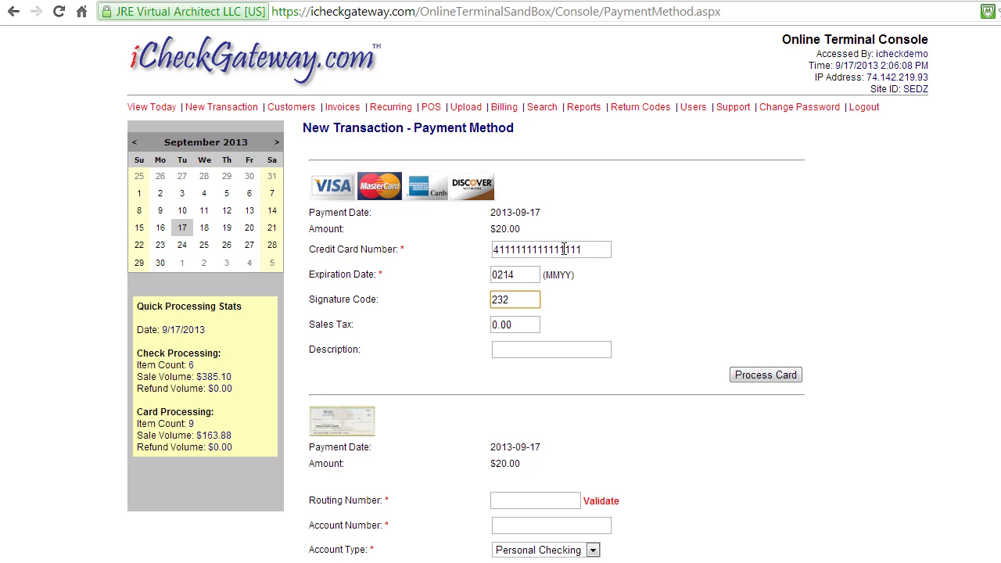
key(Tab)
key(Tab)
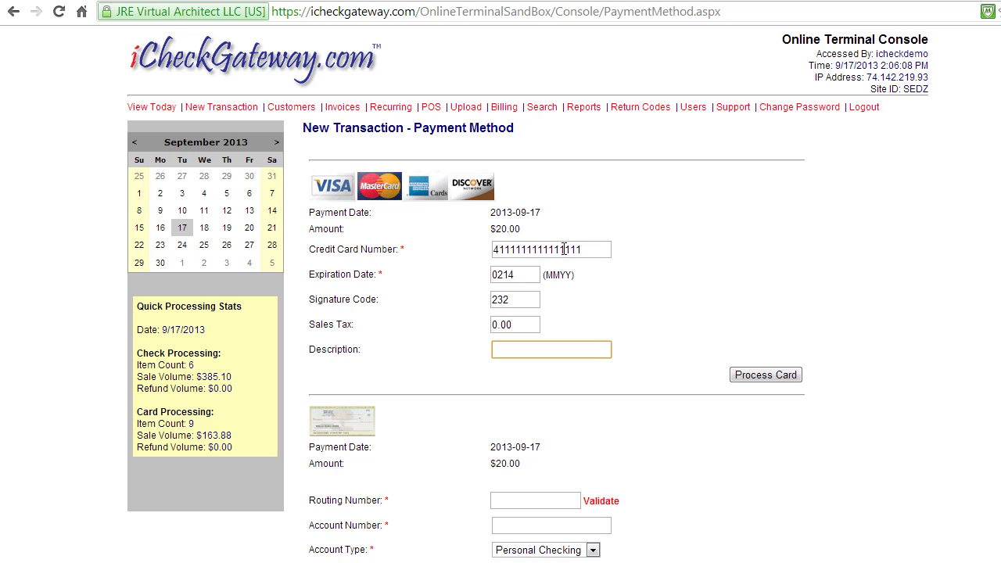
click(748, 375)
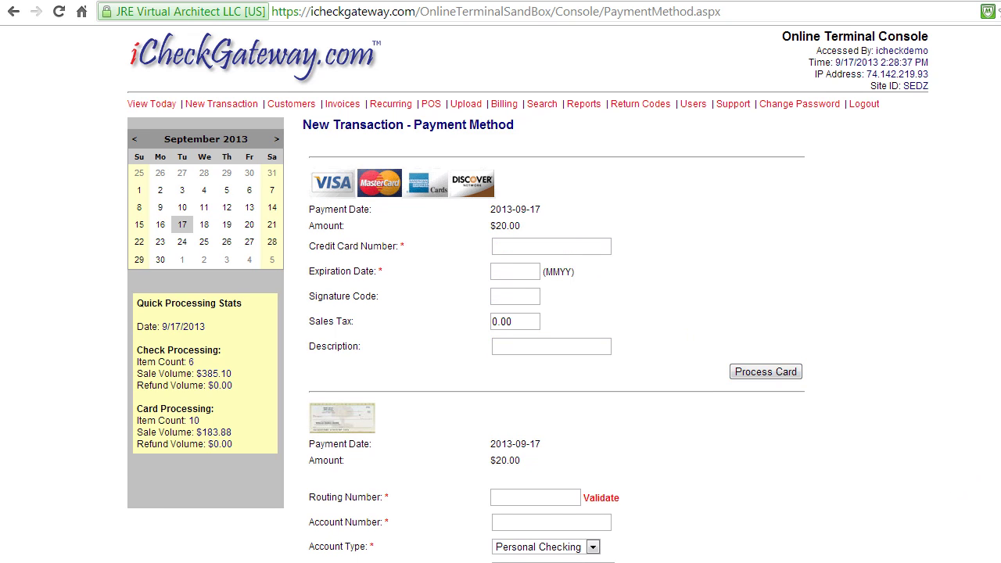
Enter the check's routing and account numbers and validate them against NATIONAL CITY BANK
scroll(586, 420, down, 2)
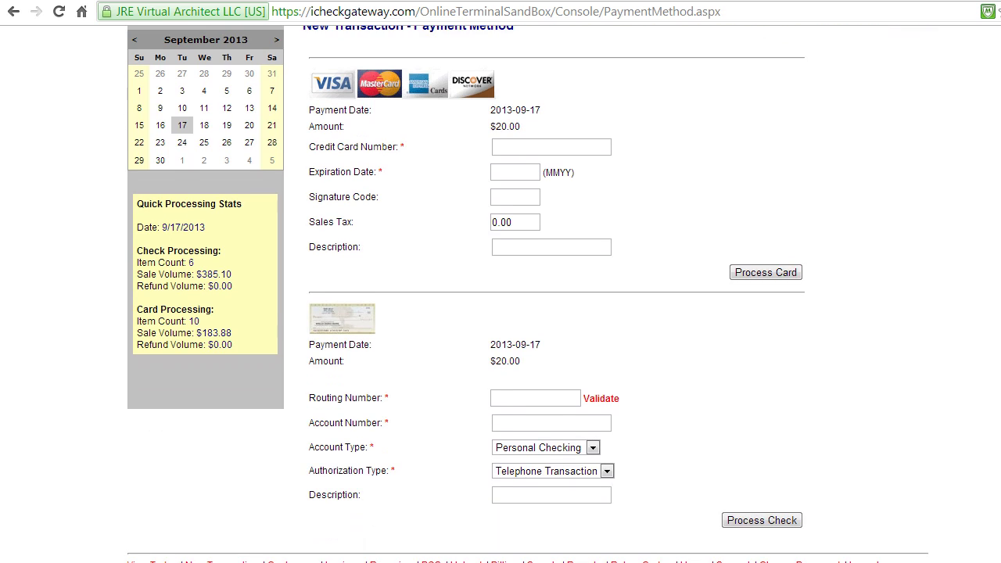
click(544, 403)
key(Tab)
key(Tab)
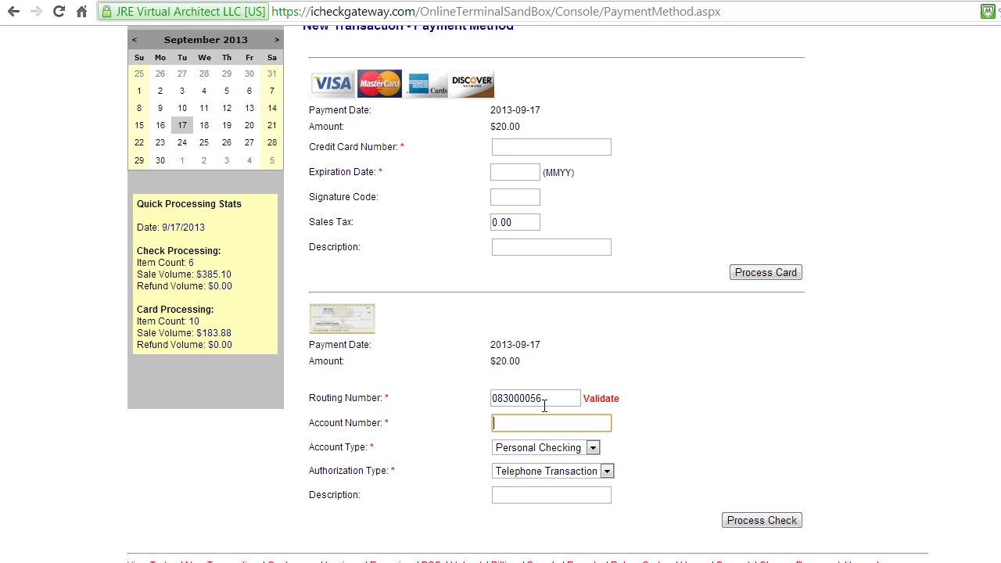
click(596, 400)
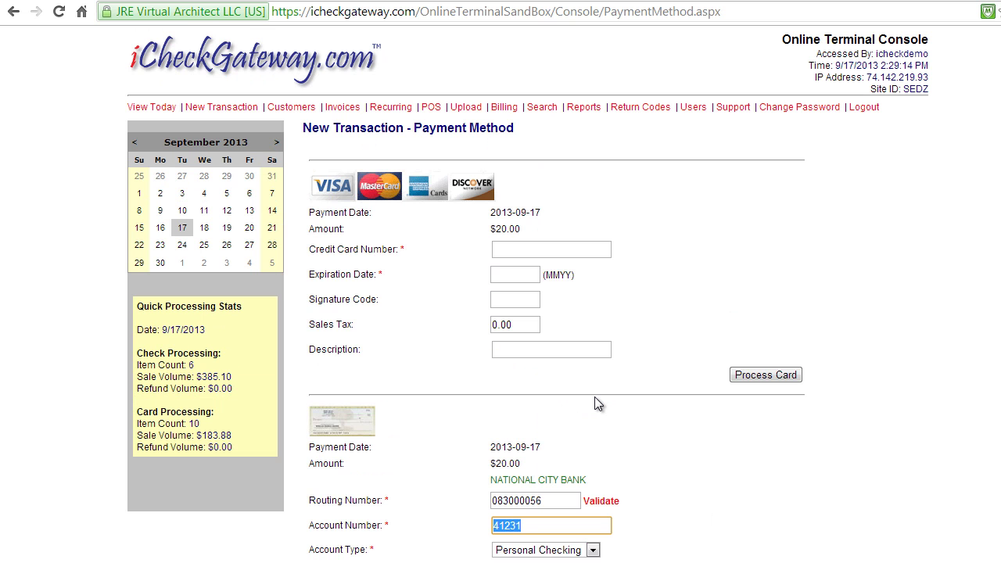
key(Tab)
key(Tab)
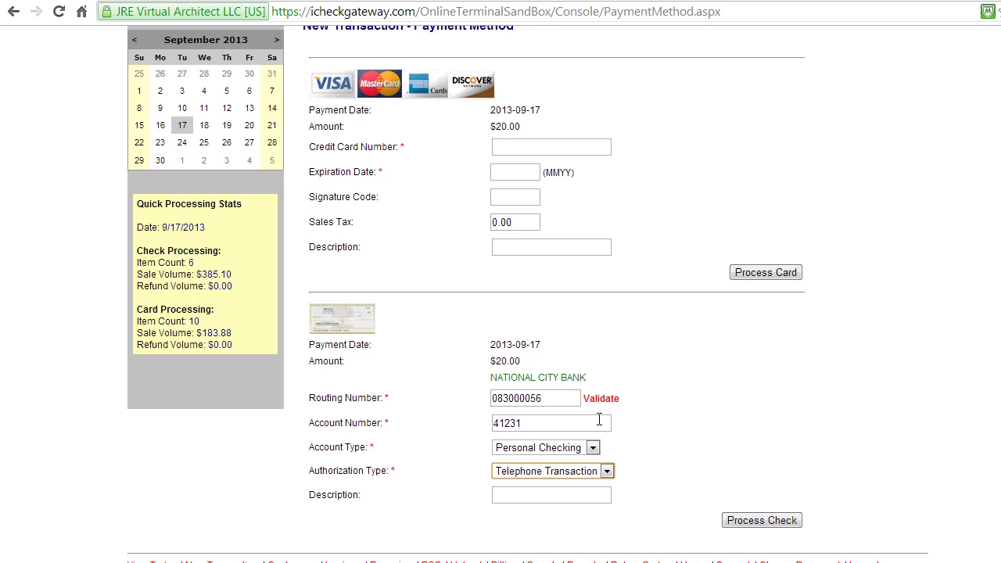
Keep Personal Checking as the account type and show the authorization type choices
click(592, 448)
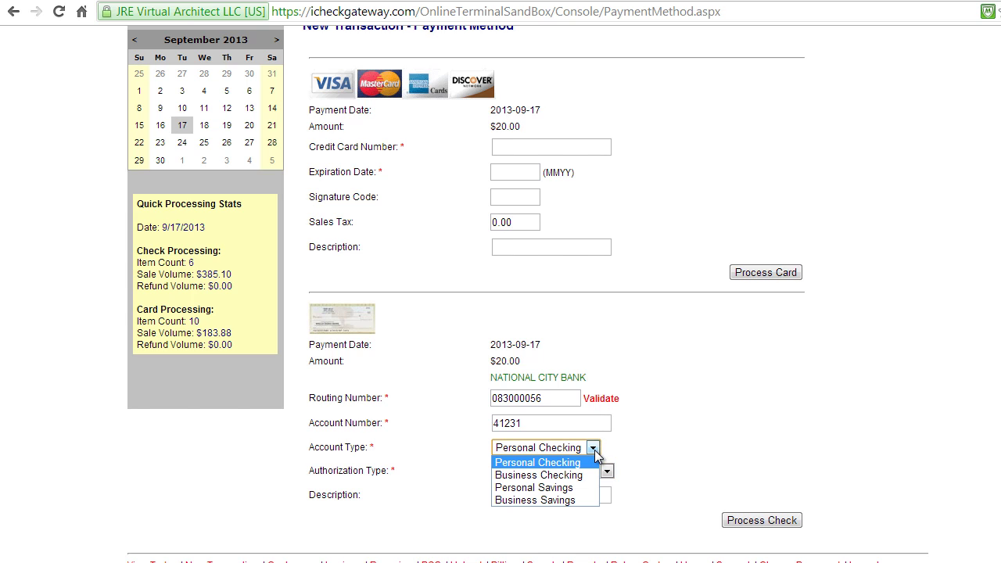
click(594, 452)
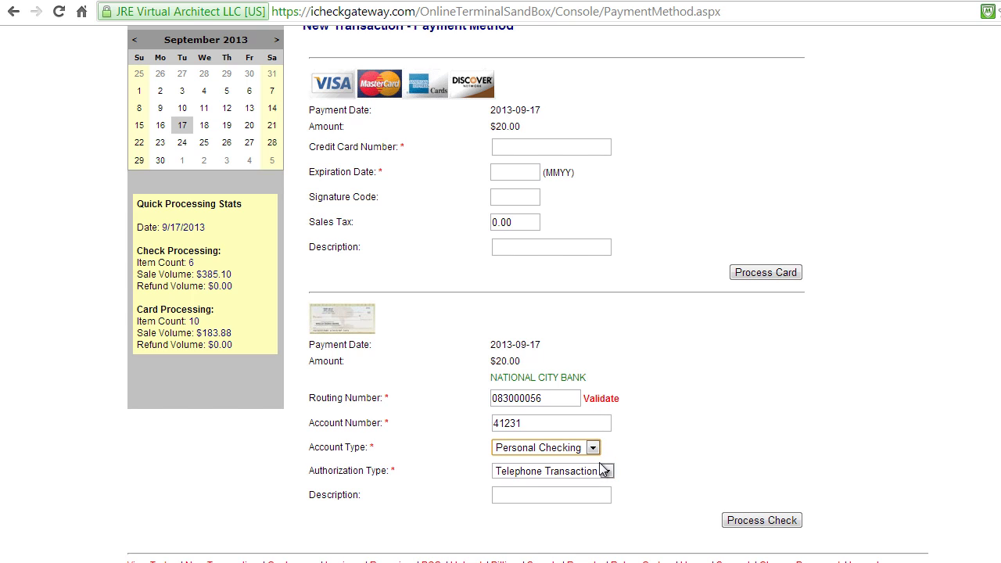
click(606, 472)
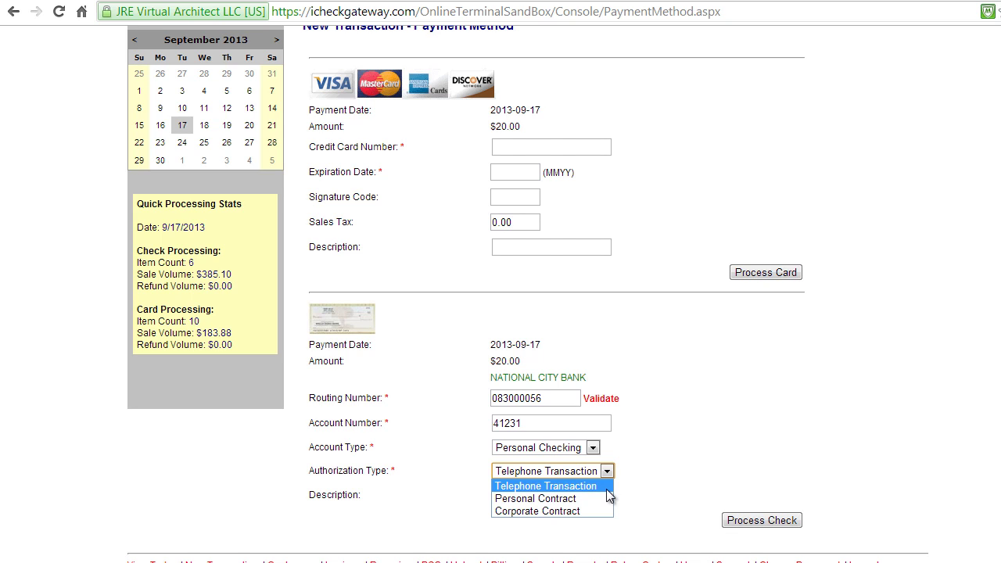
Keep Telephone Transaction authorization, process the $20.00 check, and finish to today's transactions list
click(606, 486)
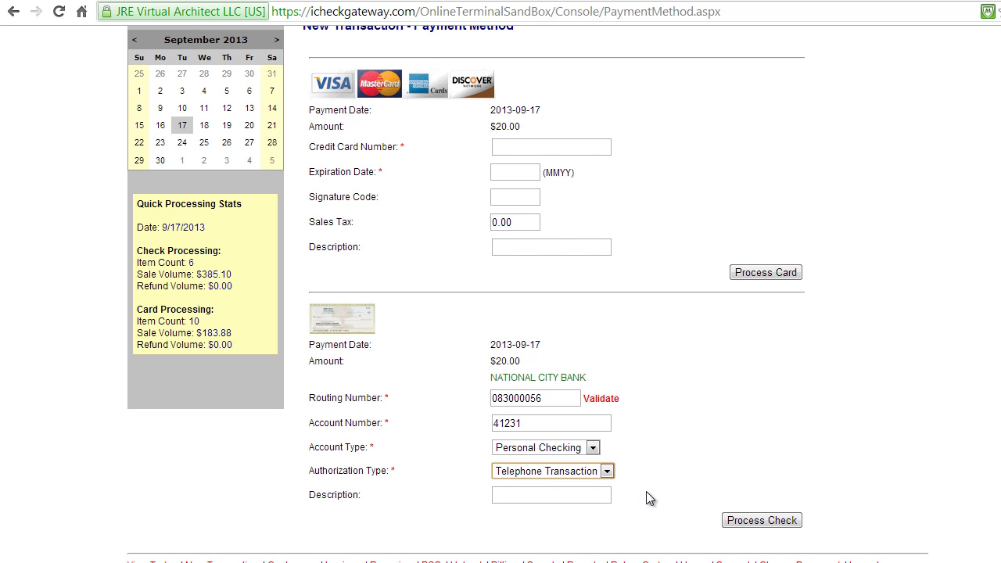
click(746, 524)
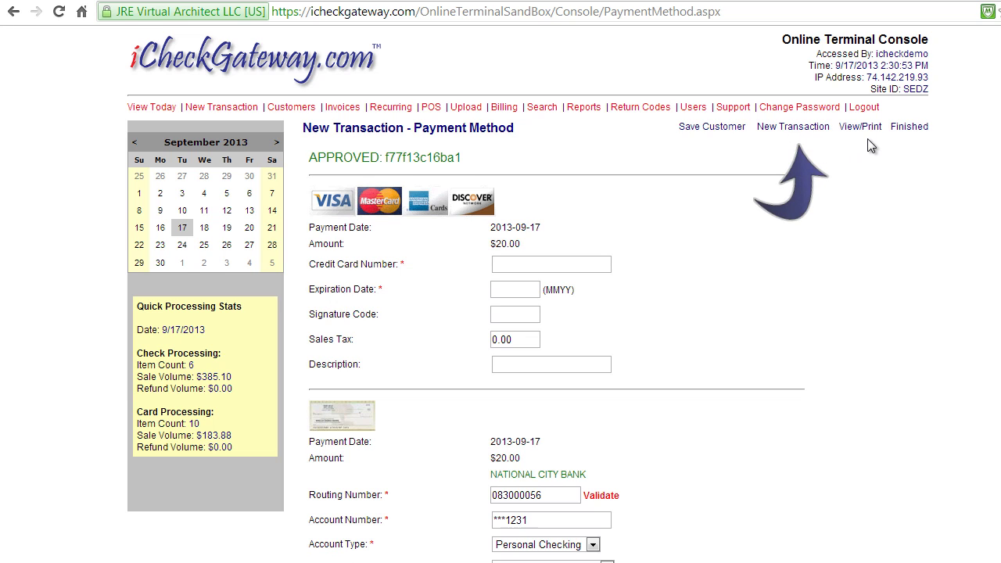
click(913, 128)
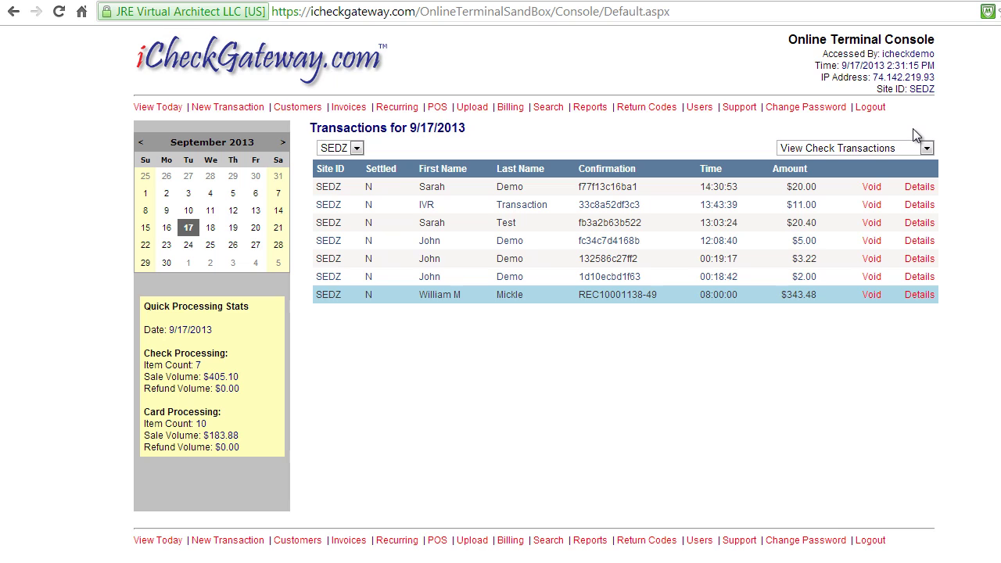